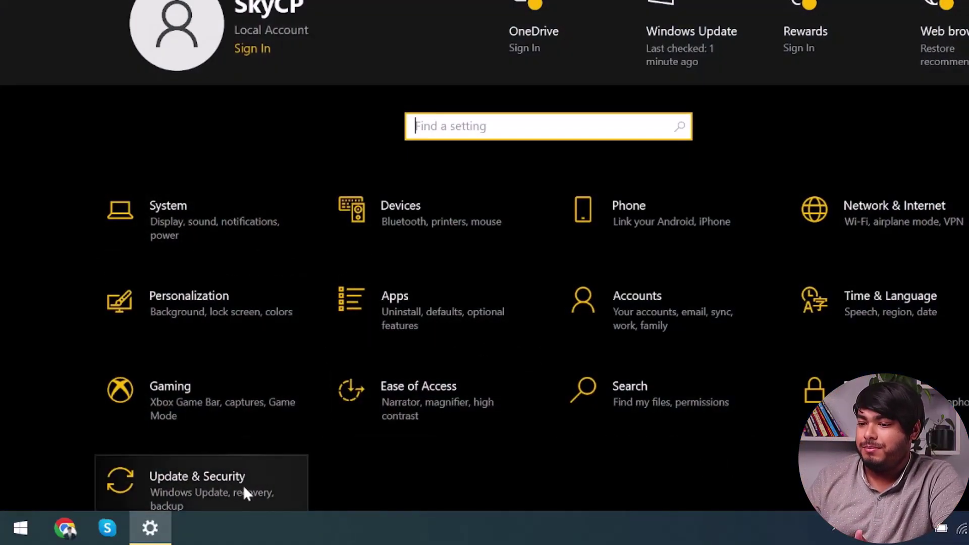
# Step: Run a Microsoft Defender Offline scan from Windows Security's Virus & threat protection scan options
pyautogui.click(215, 486)
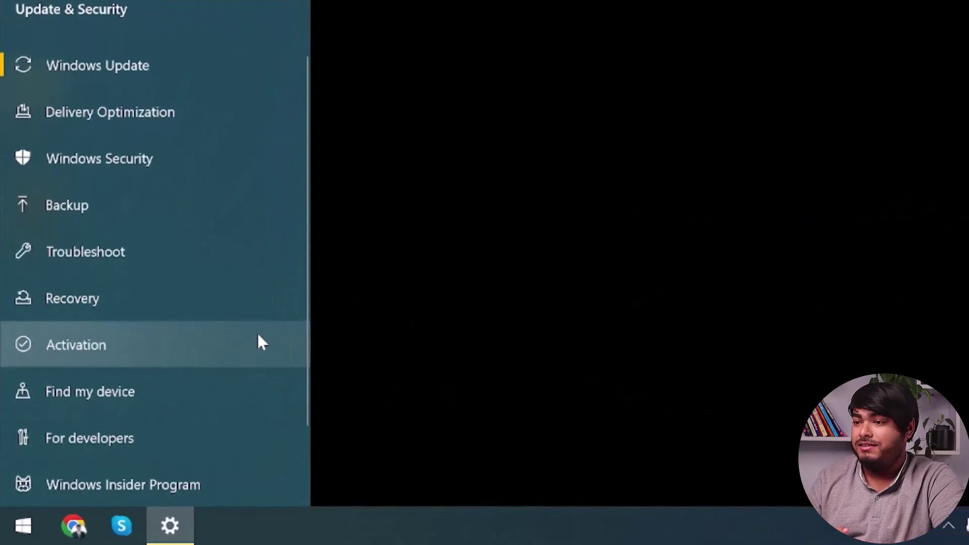
pyautogui.click(167, 156)
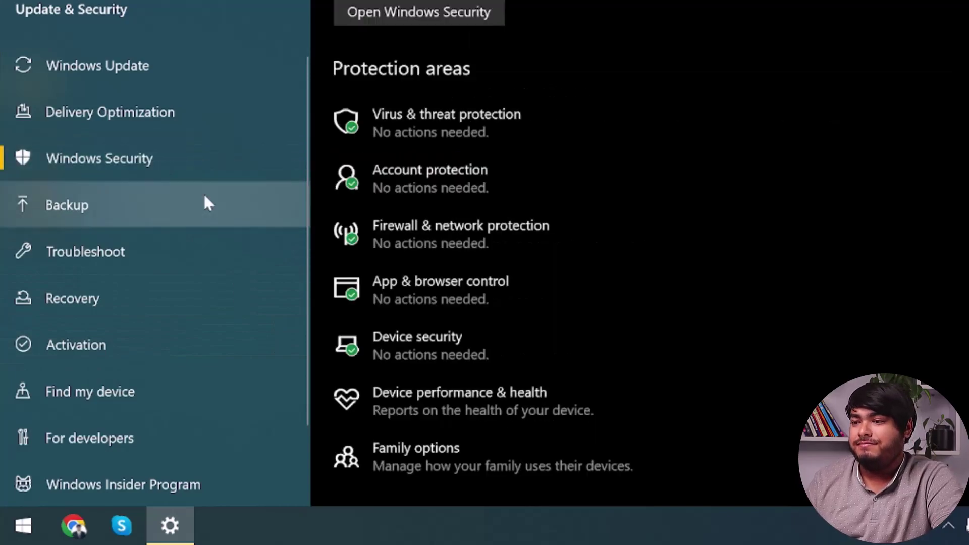
pyautogui.click(413, 127)
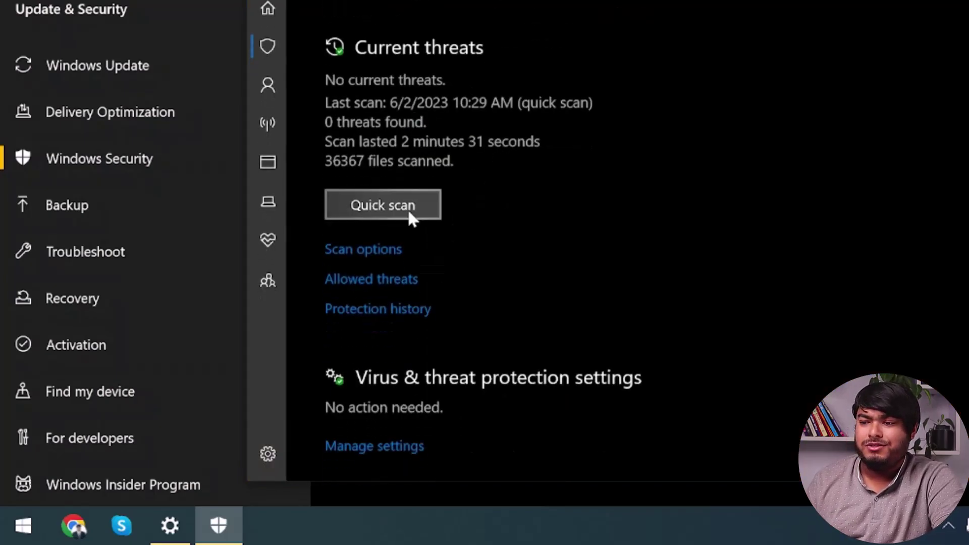
pyautogui.click(387, 255)
pyautogui.scroll(-3, 486, 288)
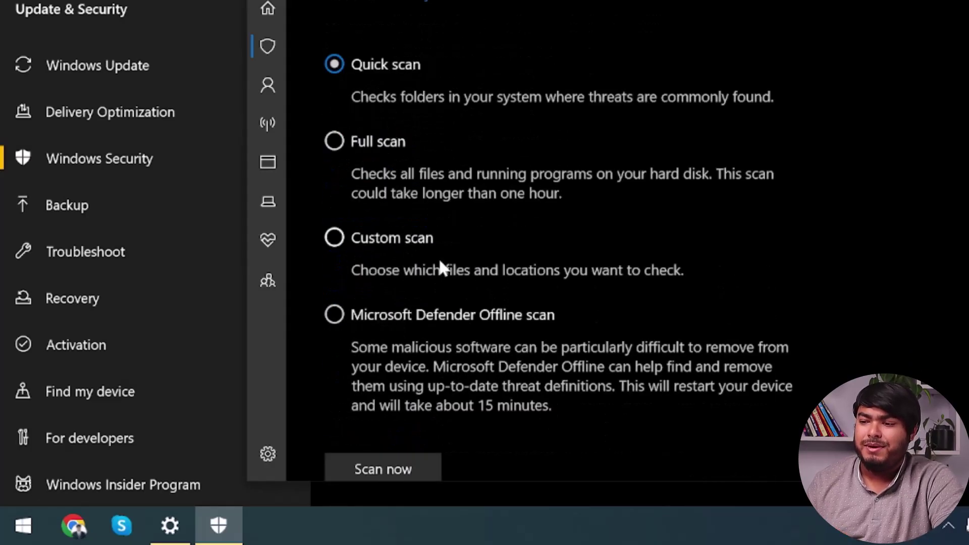
pyautogui.click(510, 320)
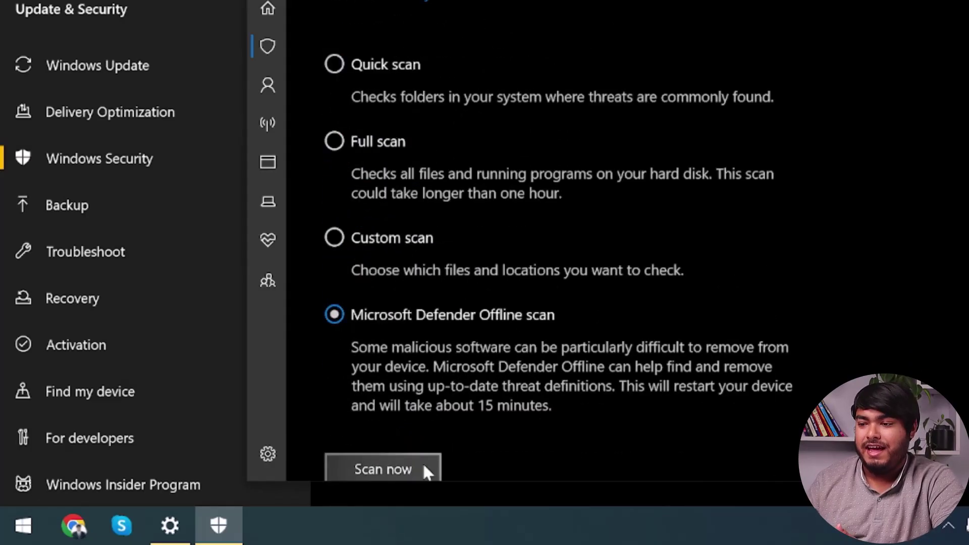
pyautogui.scroll(-3, 444, 424)
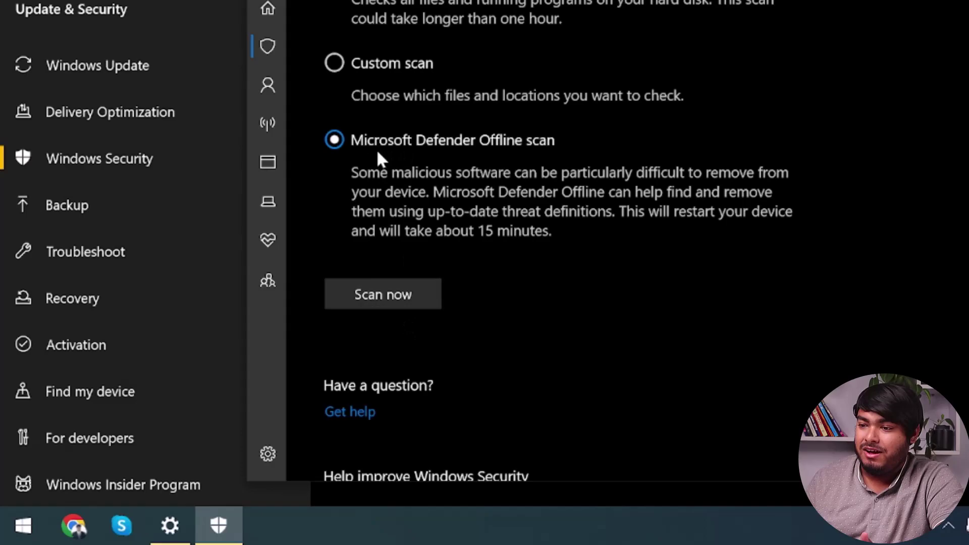
pyautogui.click(407, 289)
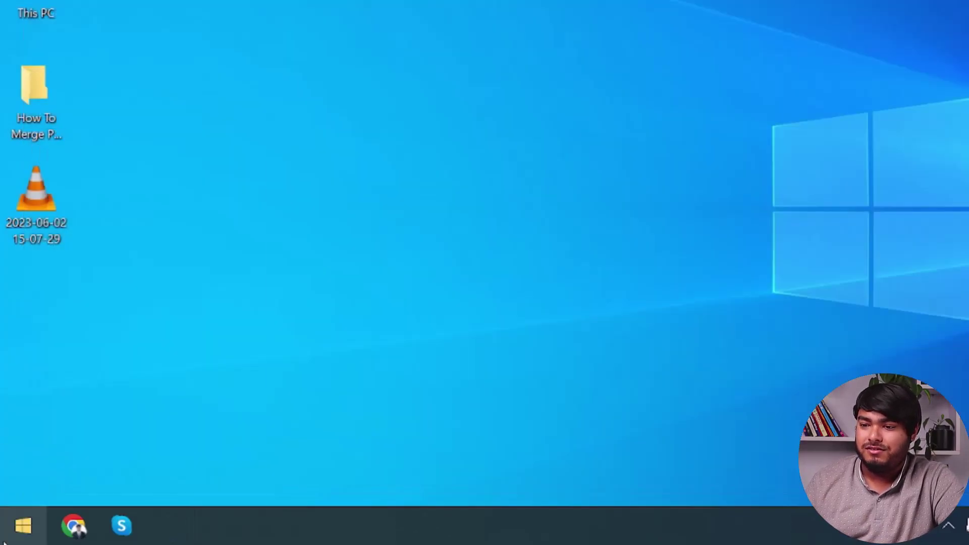
# Step: Auto-update the Intel(R) Ethernet Connection I219-LM driver; it is already the best, so close Device Manager
pyautogui.rightClick(23, 526)
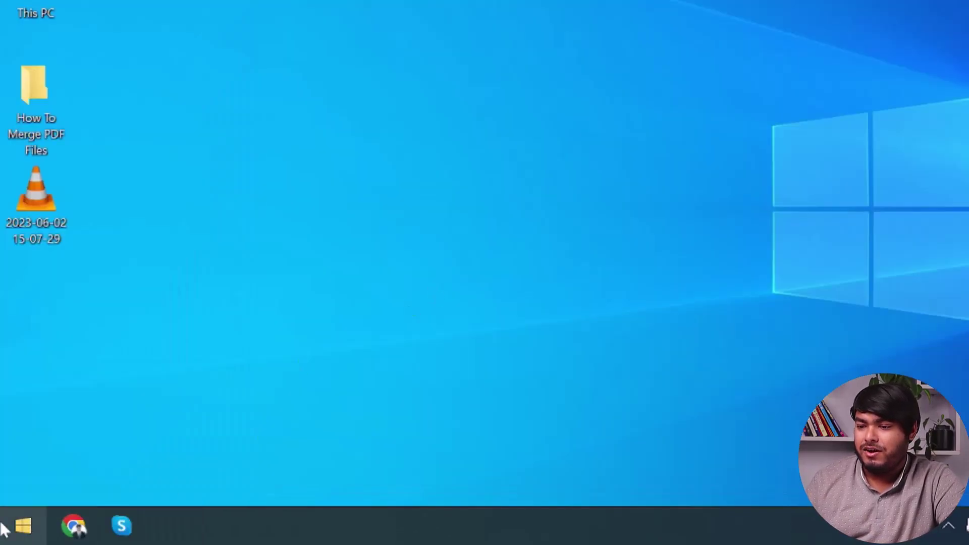
pyautogui.rightClick(22, 525)
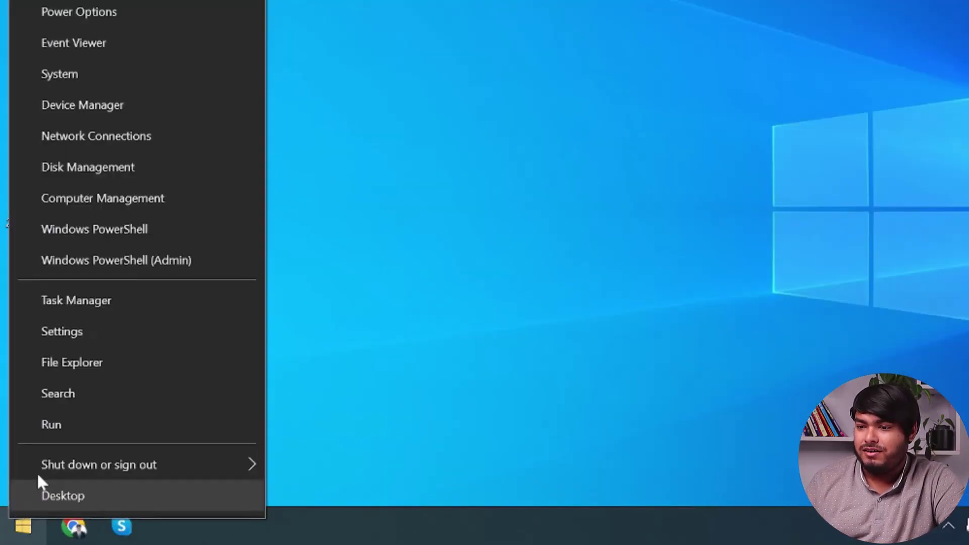
pyautogui.click(118, 115)
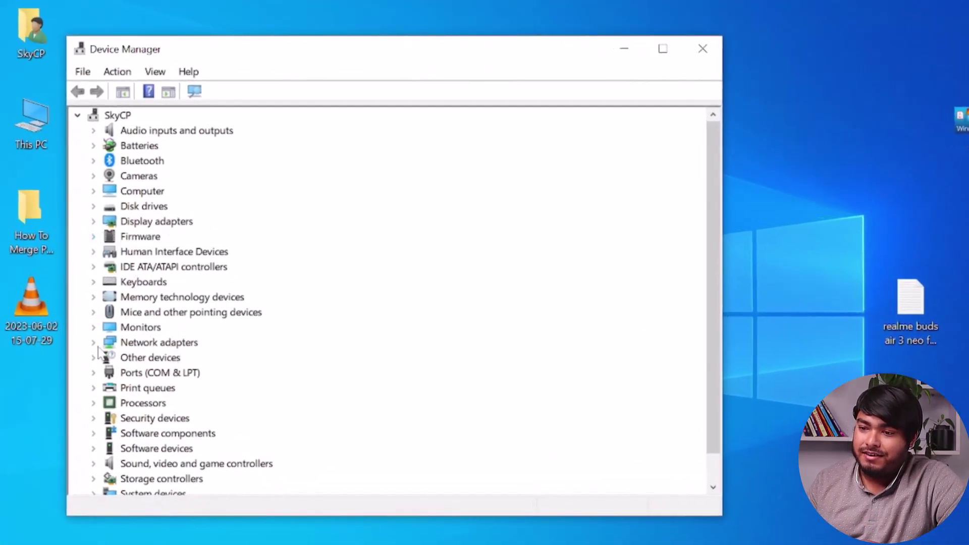
pyautogui.click(97, 347)
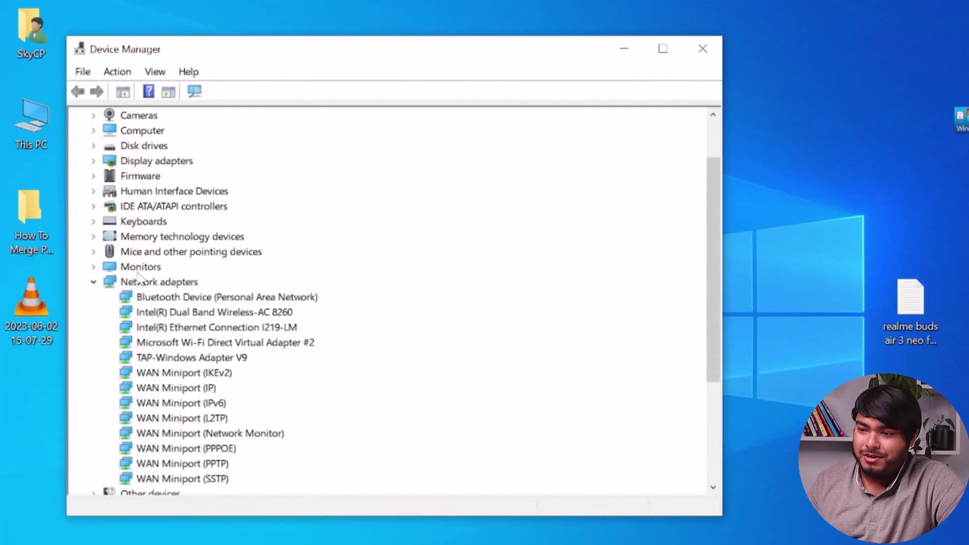
pyautogui.click(234, 331)
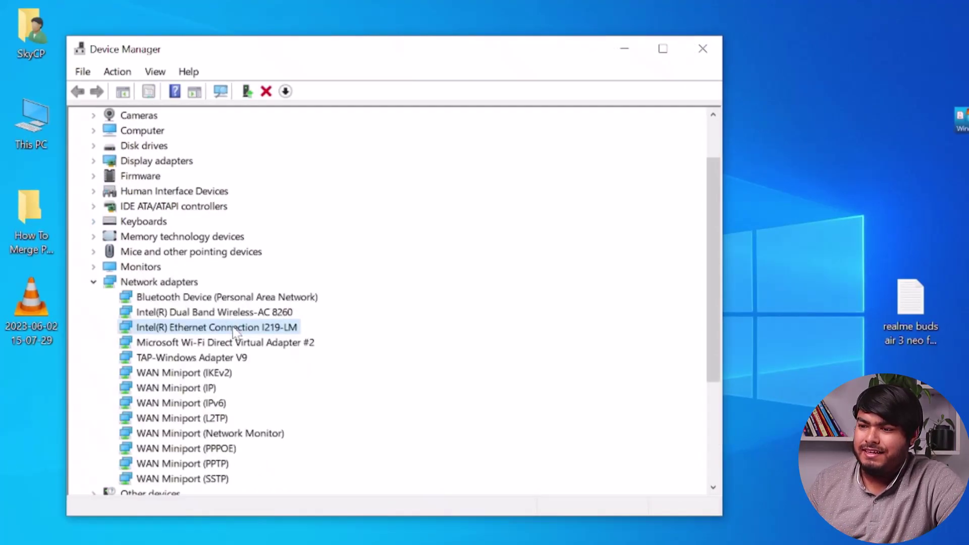
pyautogui.rightClick(233, 330)
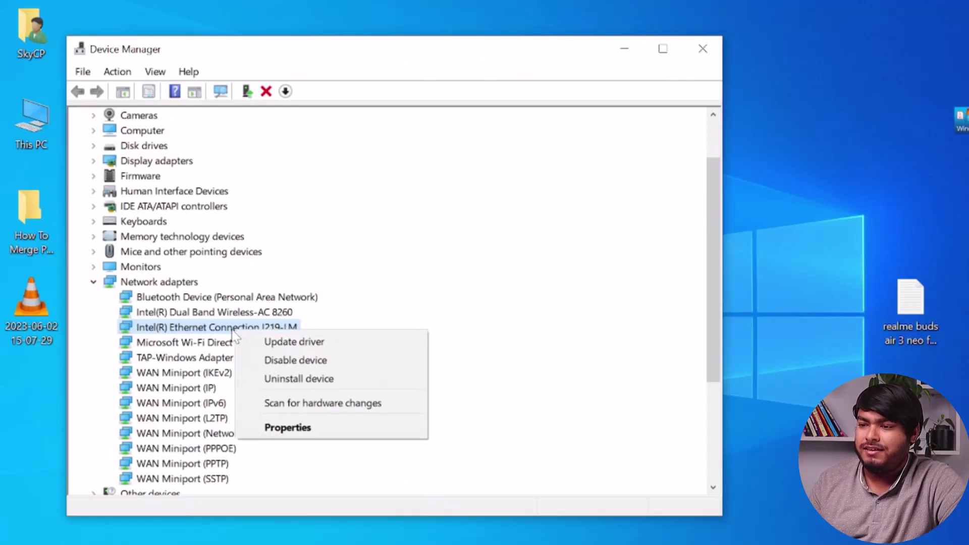
pyautogui.click(382, 343)
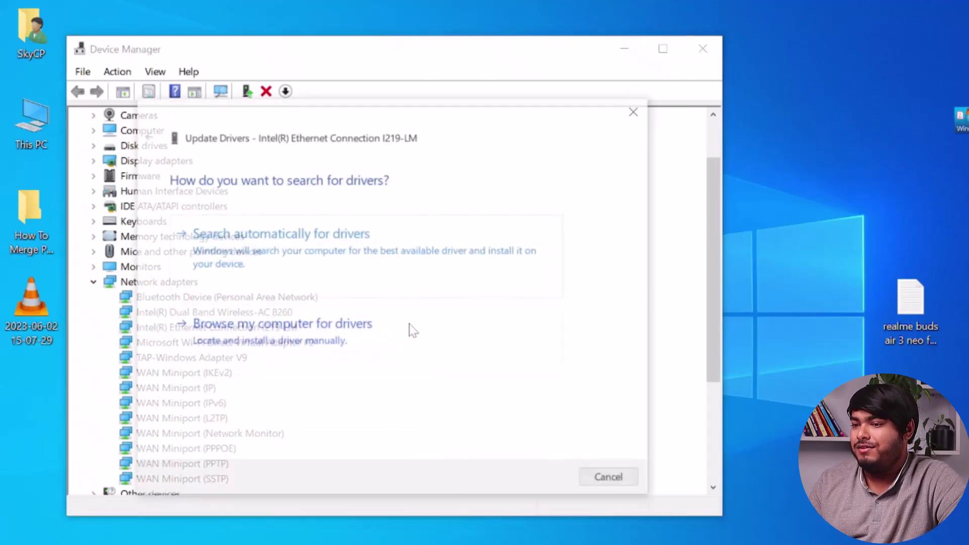
pyautogui.click(280, 252)
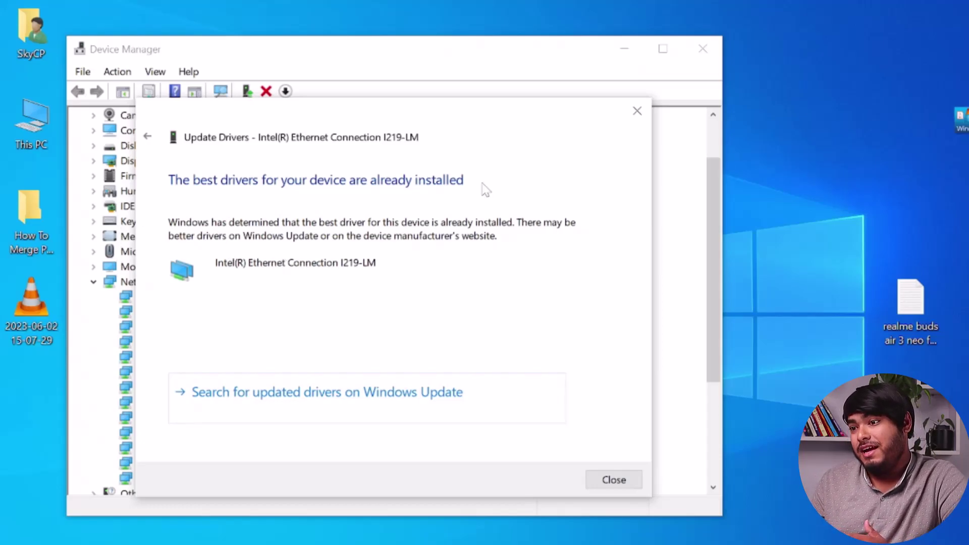
pyautogui.click(624, 479)
pyautogui.click(702, 48)
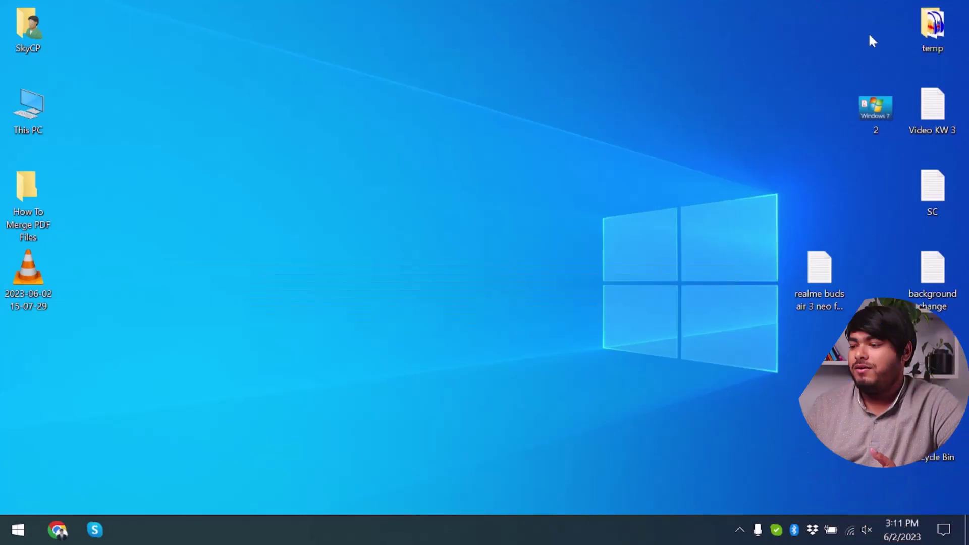
# Step: Open Network & Internet settings from the tray network icon and bring up the adapter list
pyautogui.rightClick(850, 530)
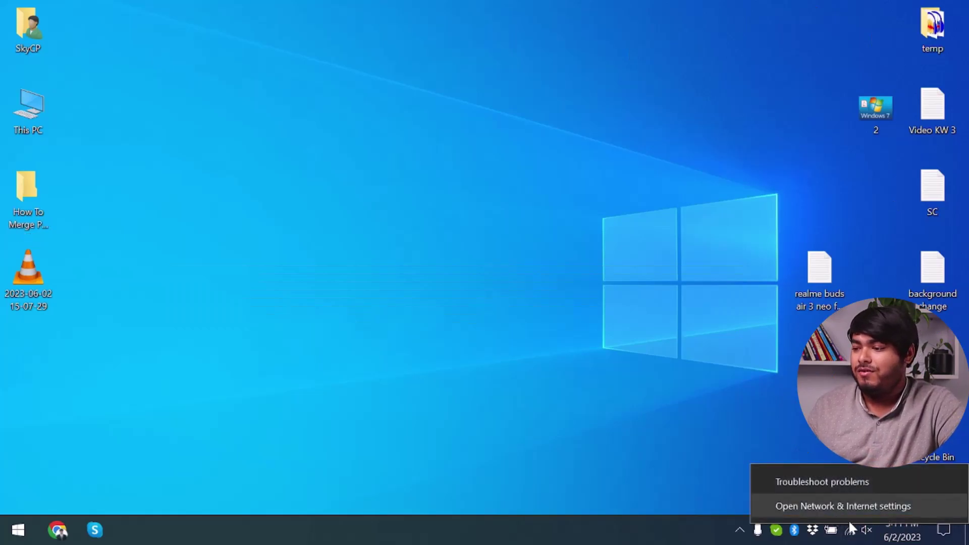
pyautogui.rightClick(849, 525)
pyautogui.click(828, 511)
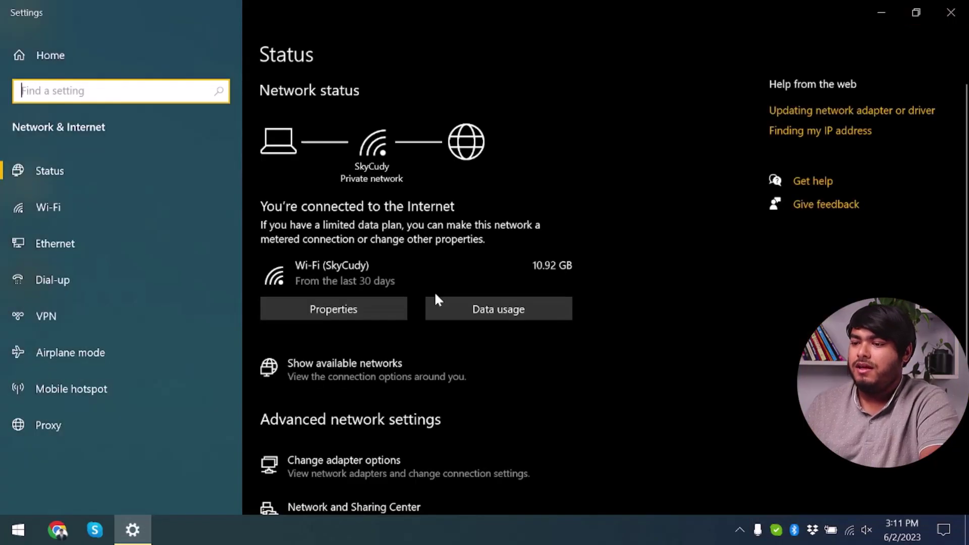
pyautogui.click(334, 463)
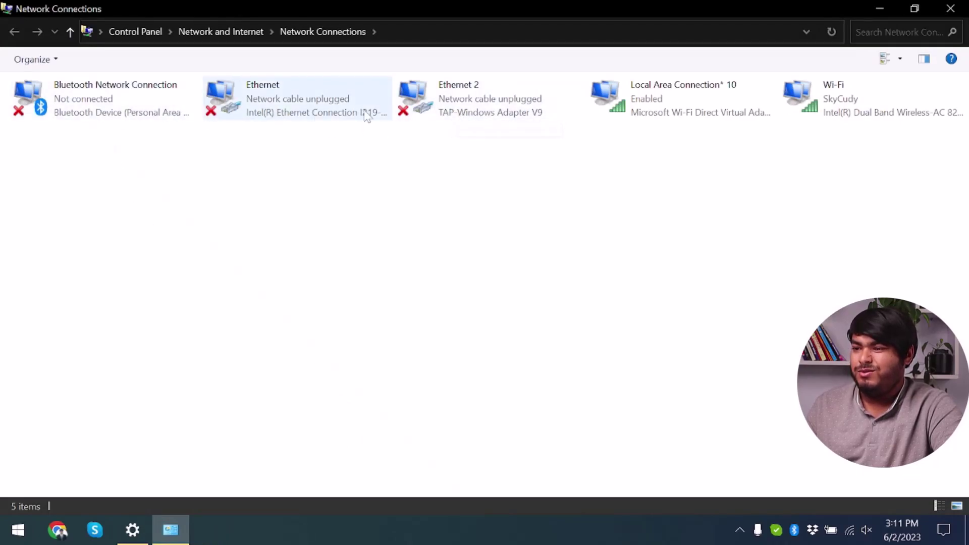
# Step: Disable the Ethernet adapter in Network Connections
pyautogui.moveTo(488, 170); pyautogui.dragTo(347, 140)
pyautogui.click(455, 108)
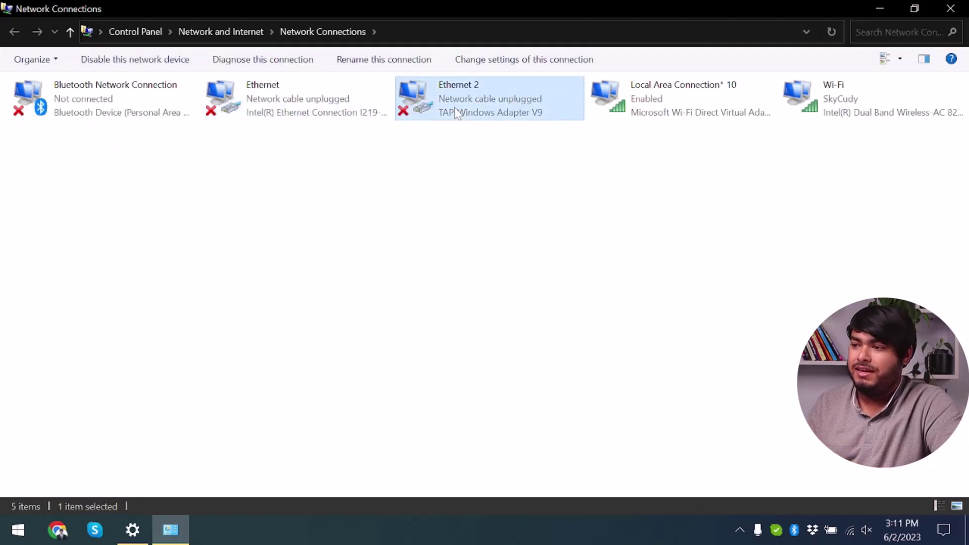
pyautogui.click(276, 98)
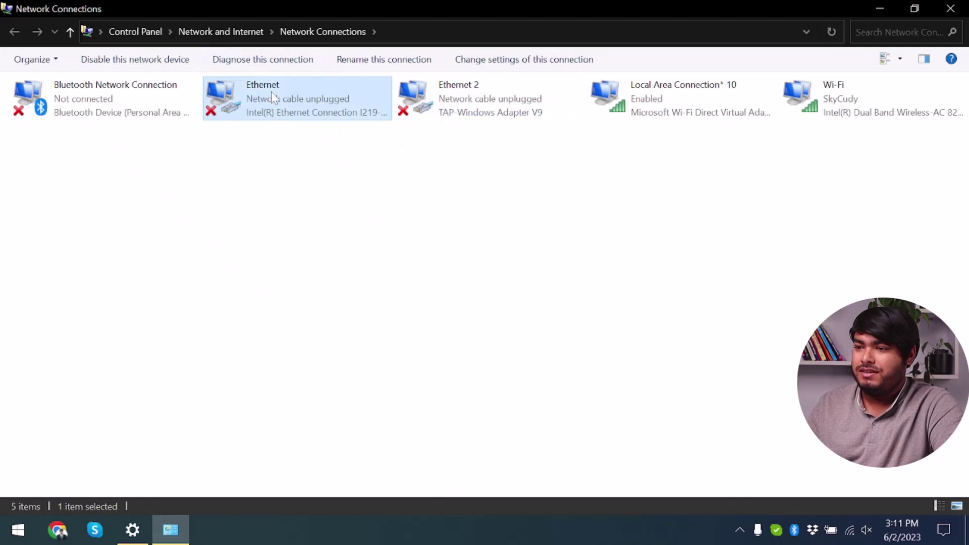
pyautogui.rightClick(245, 106)
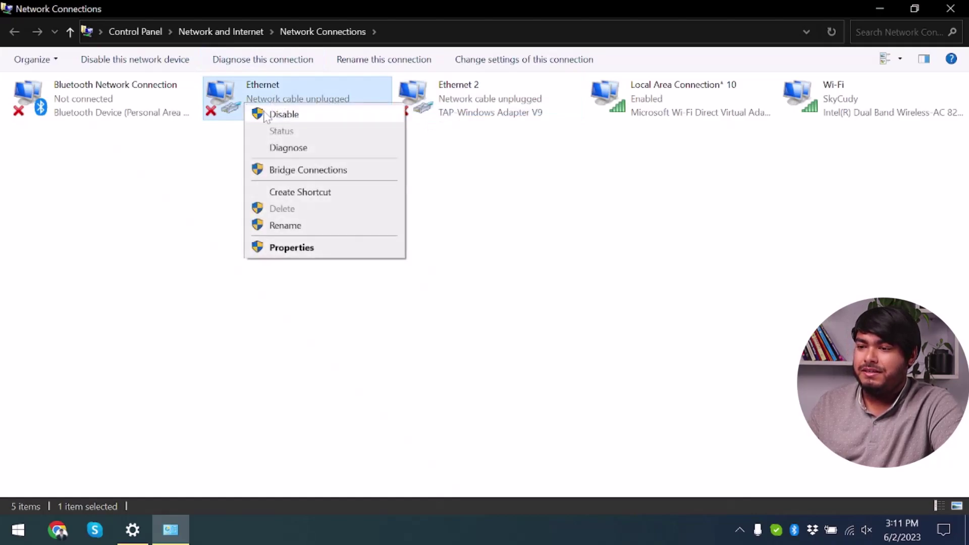
pyautogui.click(298, 116)
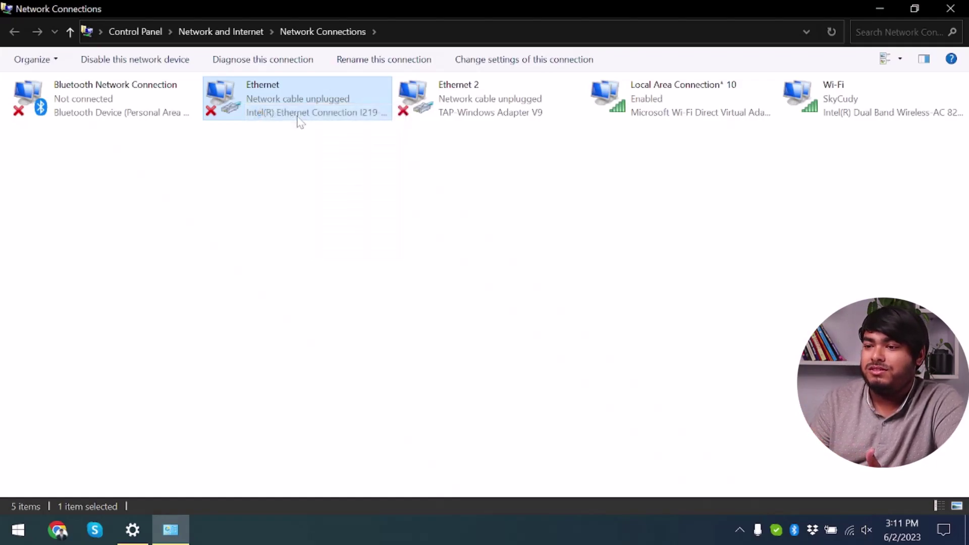
# Step: Enable the disabled Ethernet adapter again
pyautogui.click(304, 153)
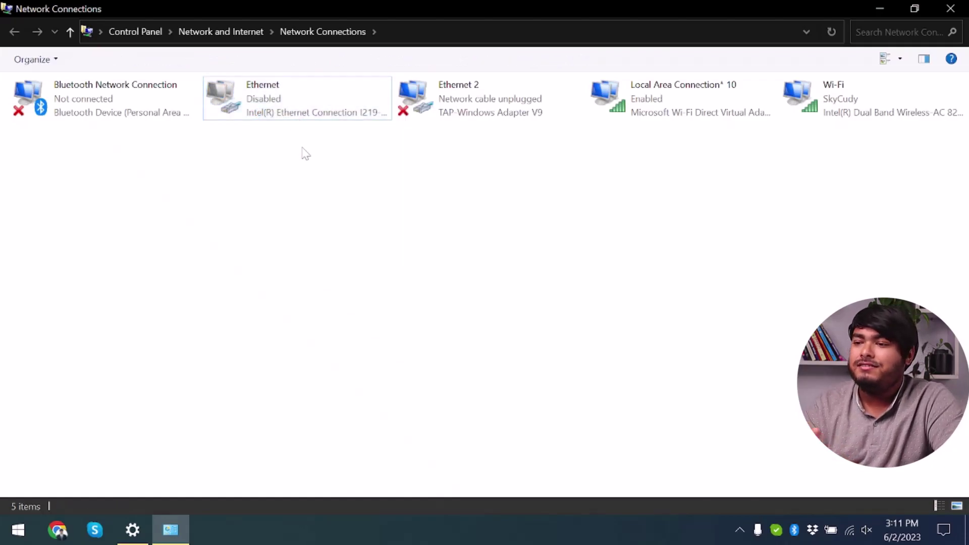
pyautogui.rightClick(282, 111)
pyautogui.click(303, 117)
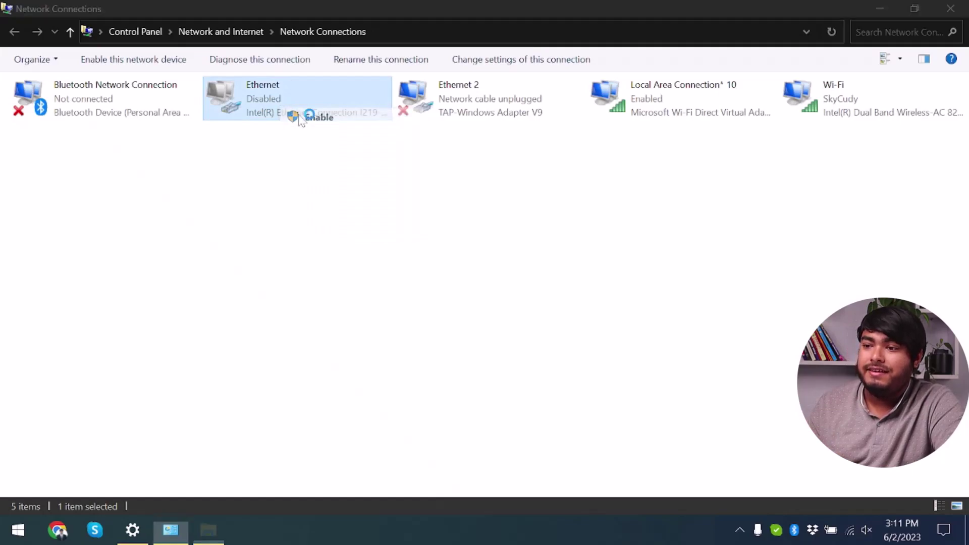